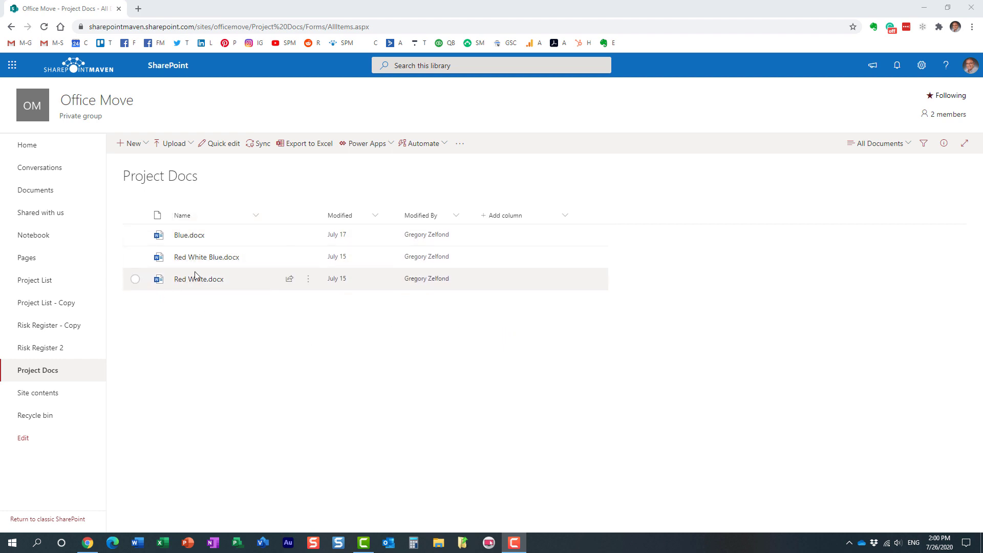
Open Red White Blue.docx from the Project Docs library to view its text, and close the document again.
mouse_move(218, 260)
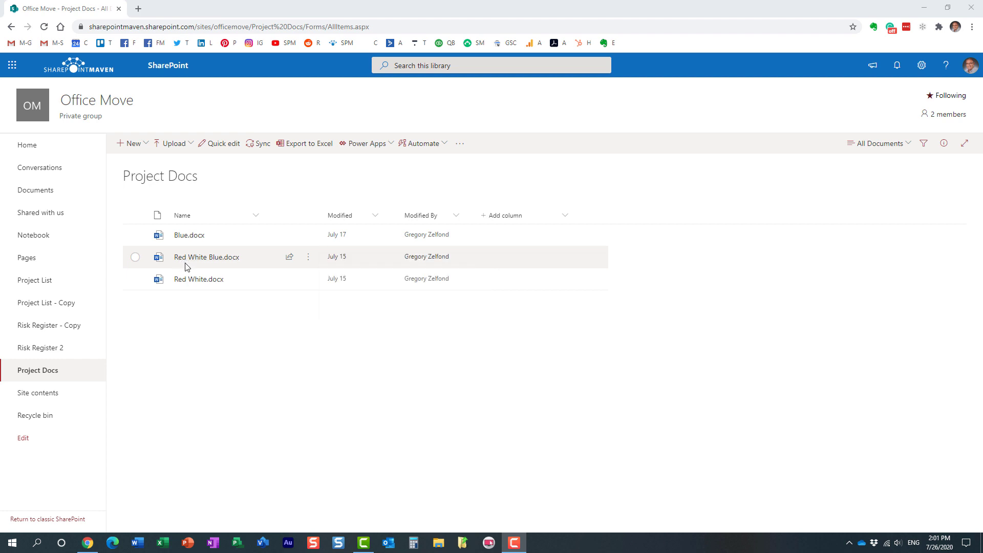
left_click(219, 260)
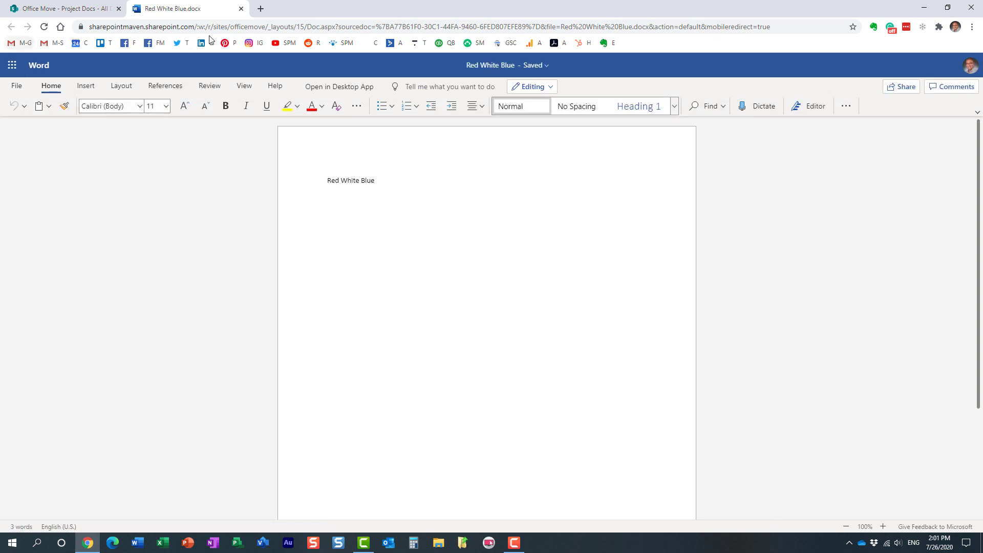
left_click(240, 9)
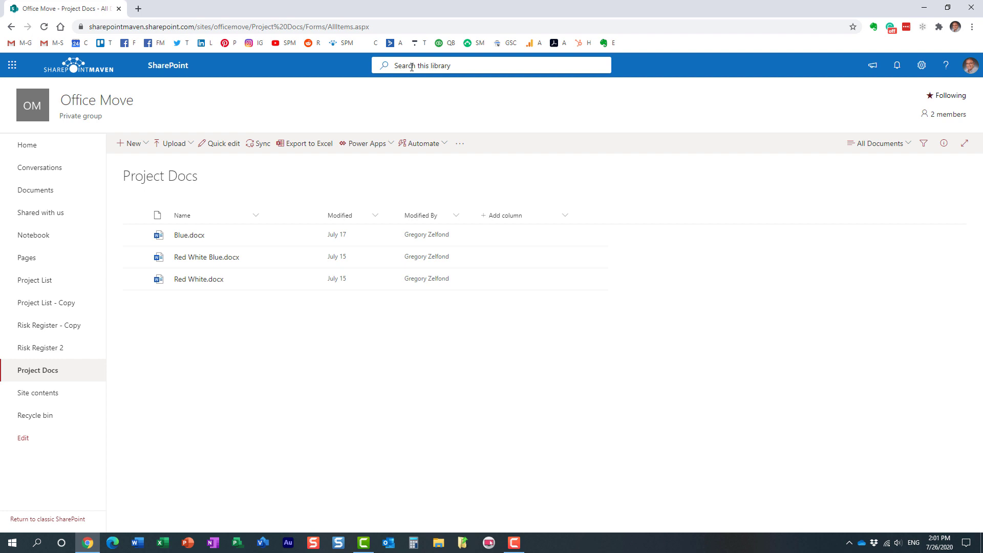
Search the Project Docs library for "red".
type("red")
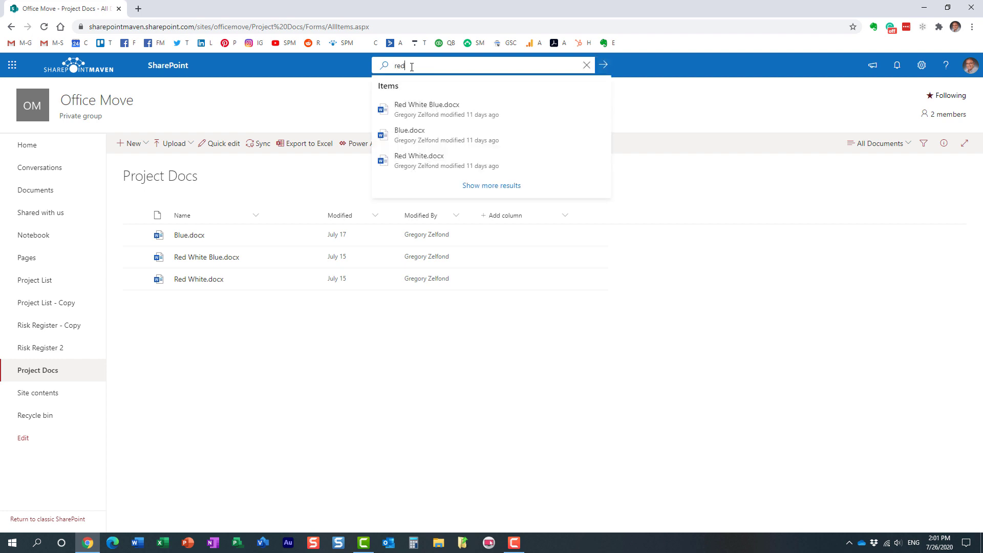
key("Return")
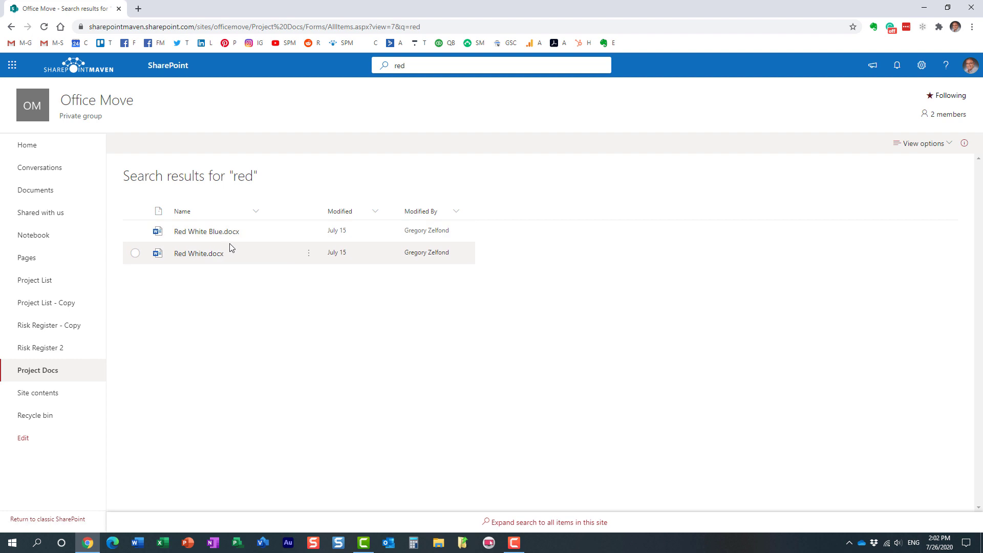
Extend the library search to "red and Blue" with the operator in lowercase, and run it.
left_click(420, 66)
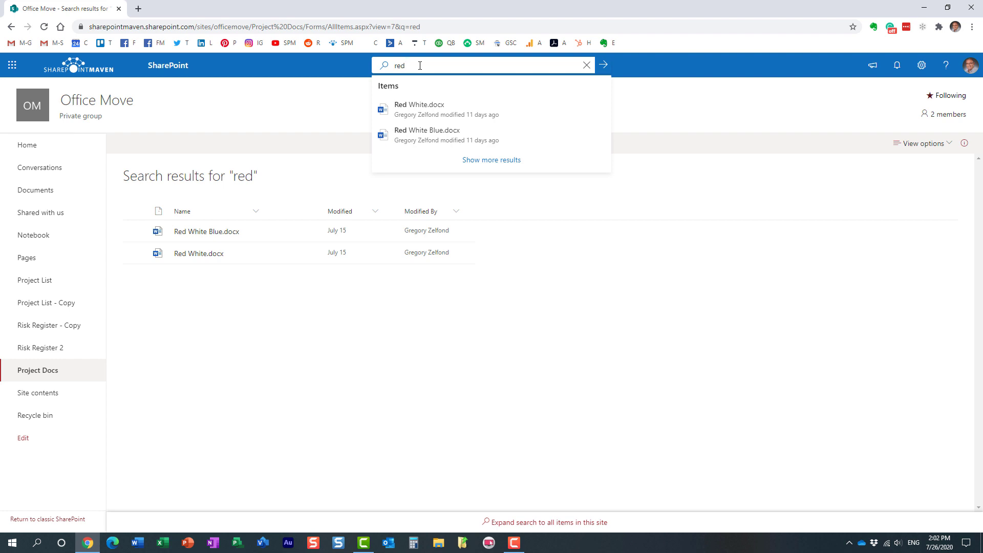
type("AND")
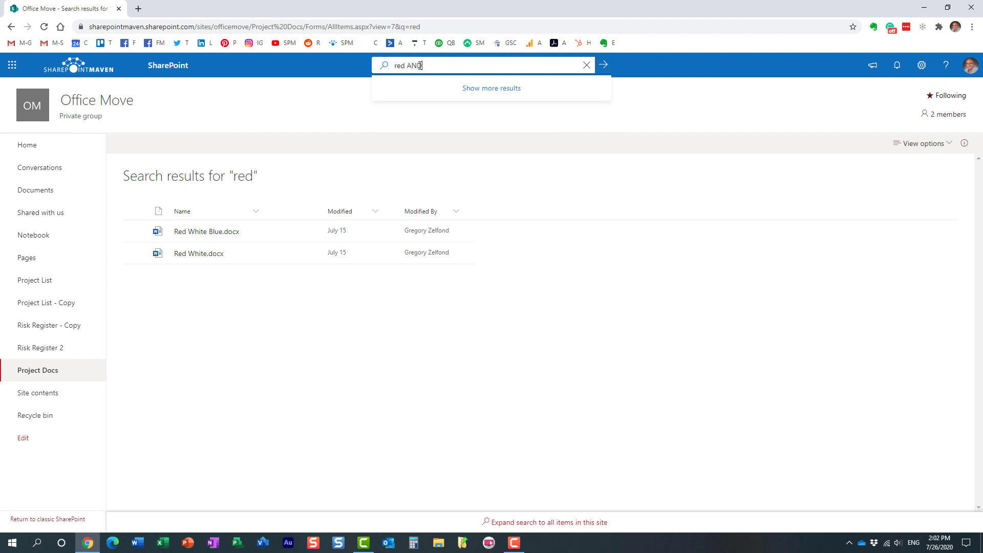
type(" Blue")
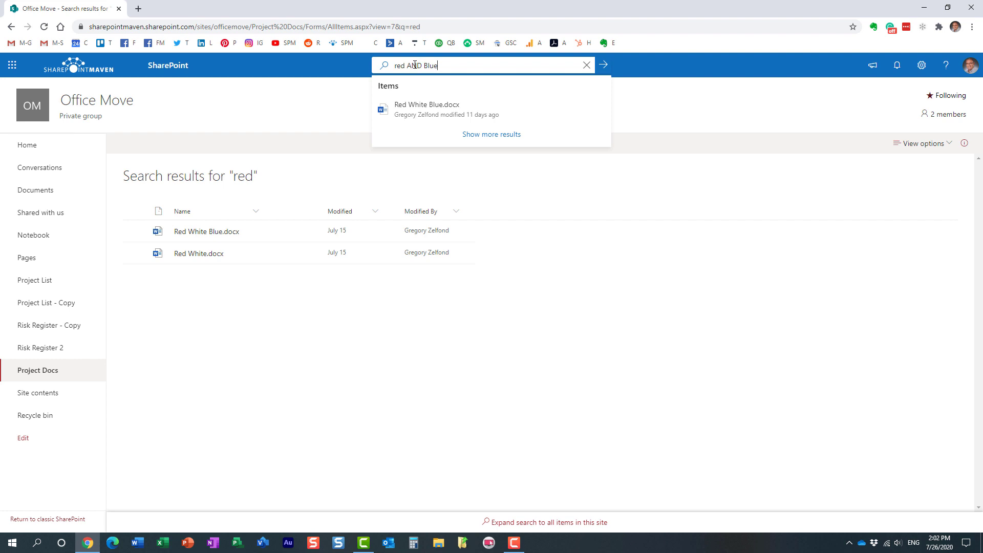
double_click(415, 65)
type("and")
key("Return")
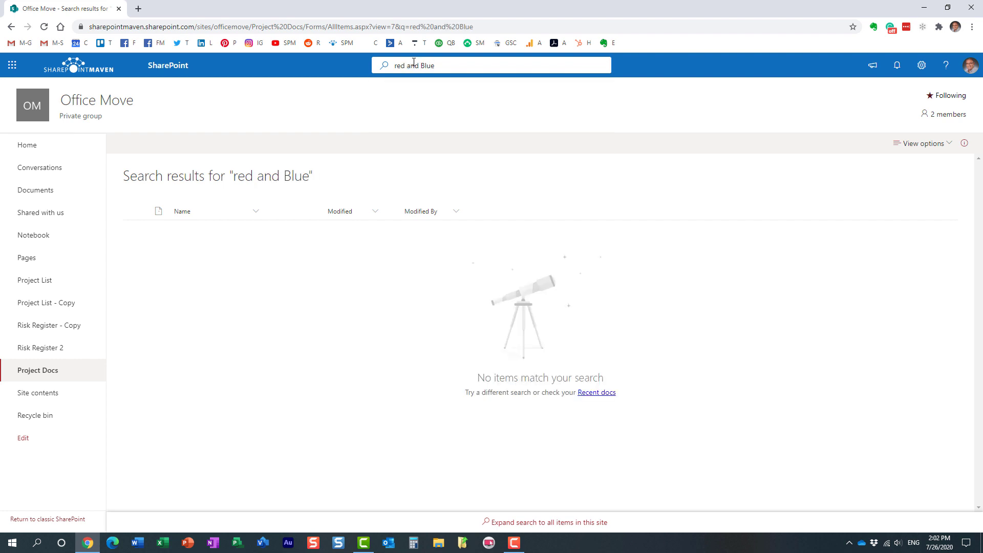
Try to rerun the search as "red AND Blue" with the operator in capitals.
double_click(415, 66)
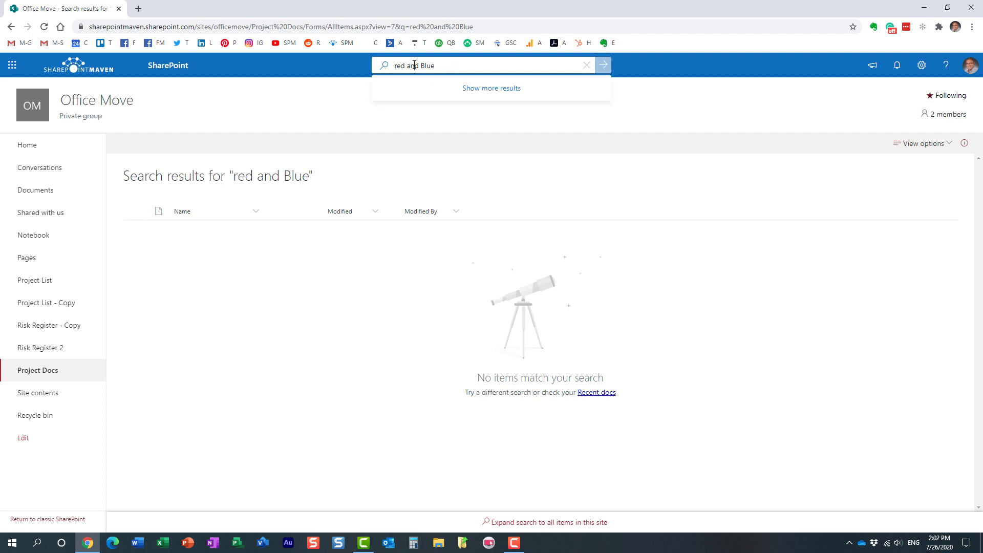
type("AND")
key("Return")
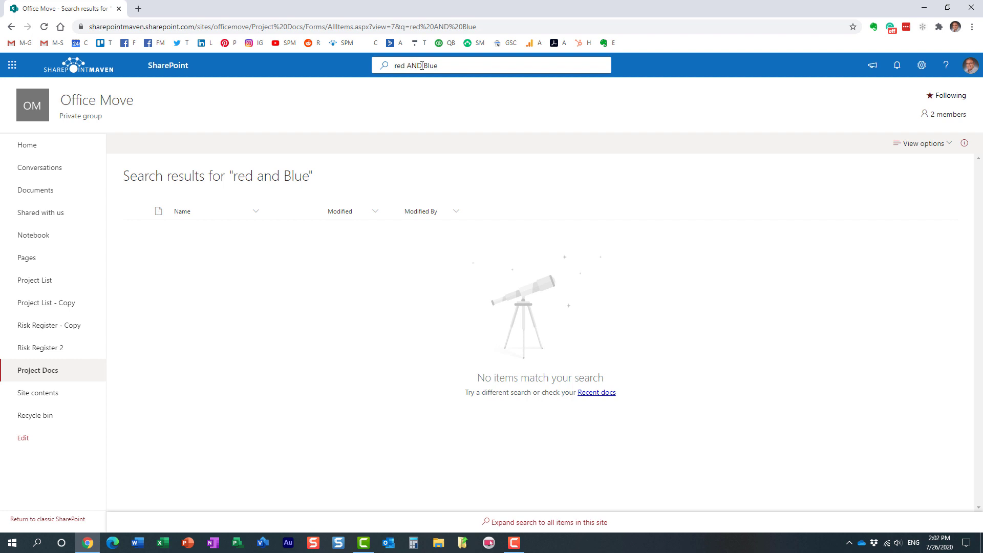
left_click(422, 65)
key("Return")
left_click(456, 66)
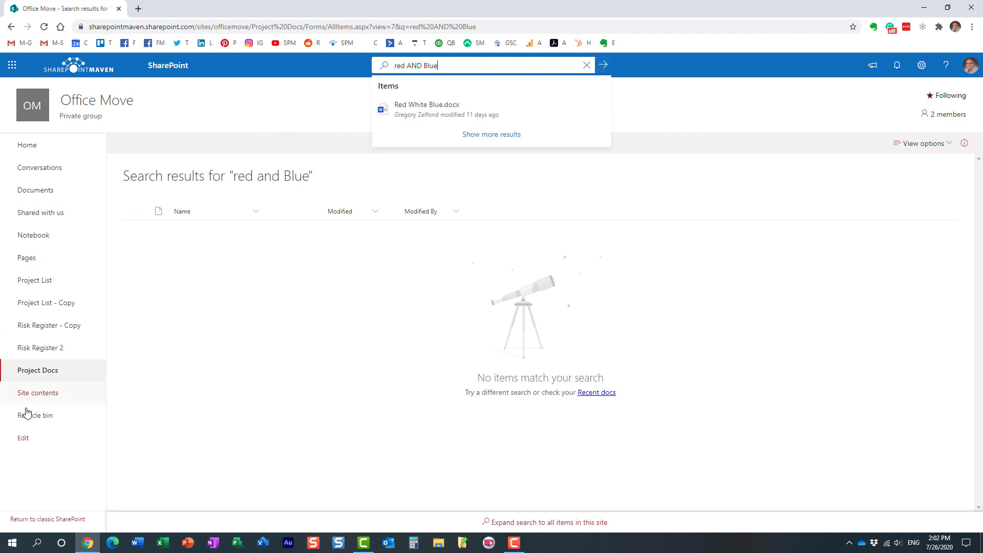
Return to the full Project Docs library and search it for "red AND blue".
left_click(51, 375)
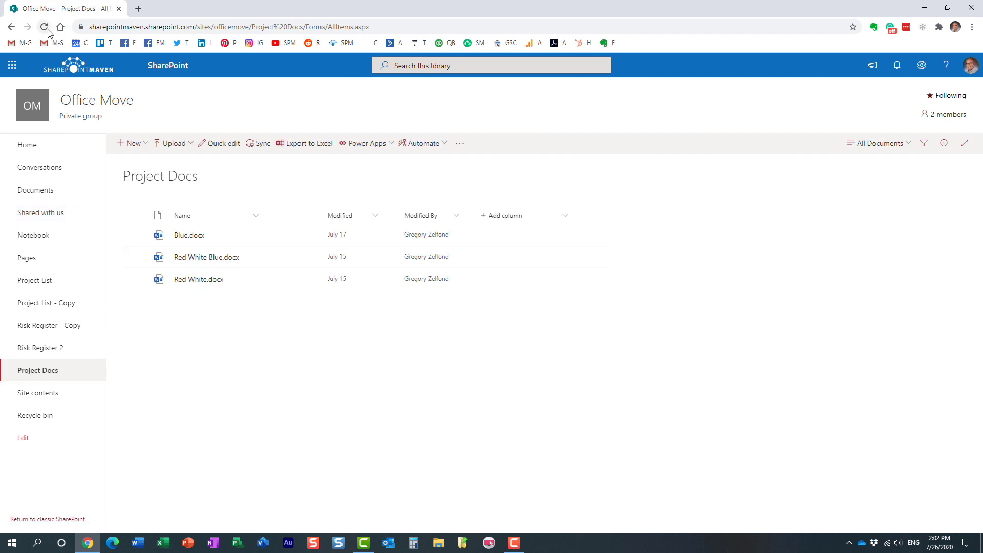
left_click(410, 65)
type("r")
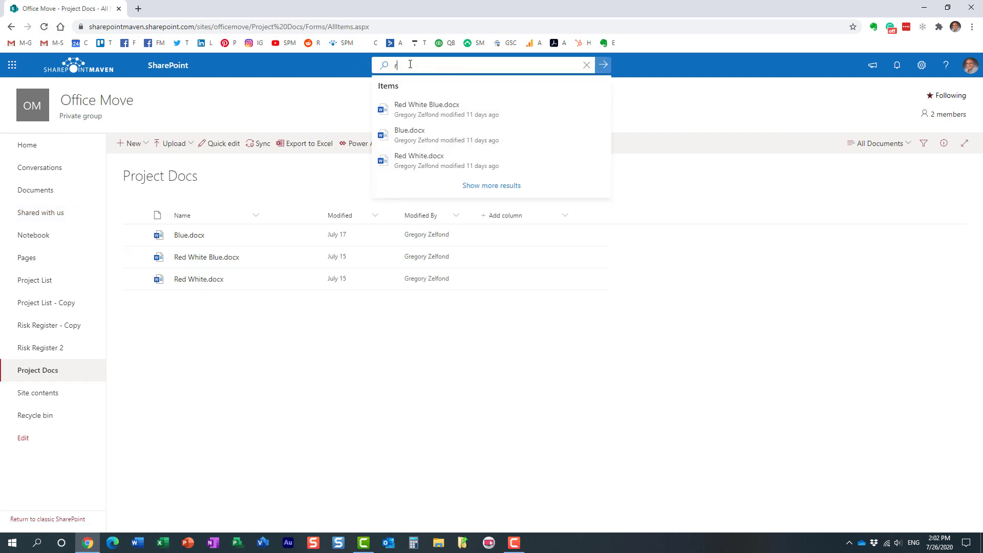
type("ed AND B")
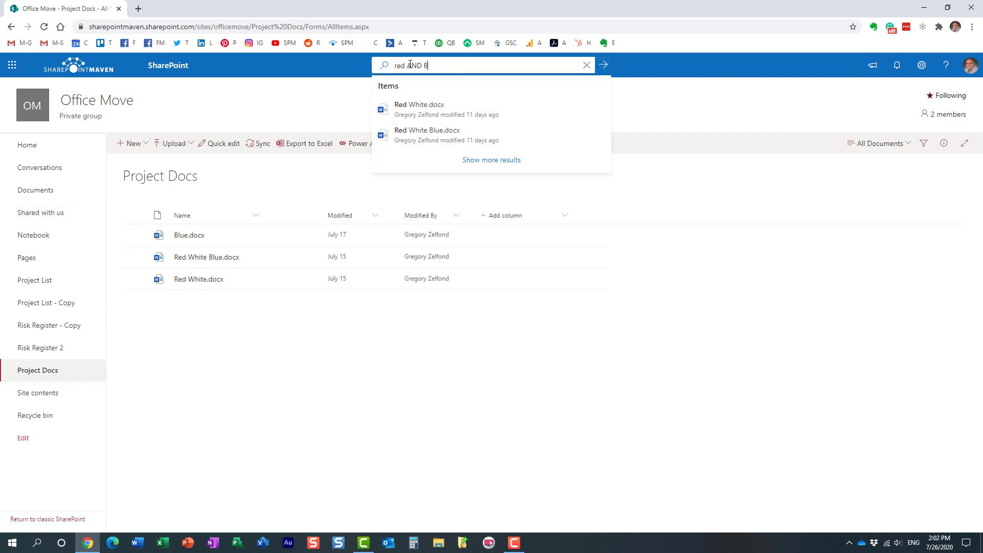
type("blue")
key("Return")
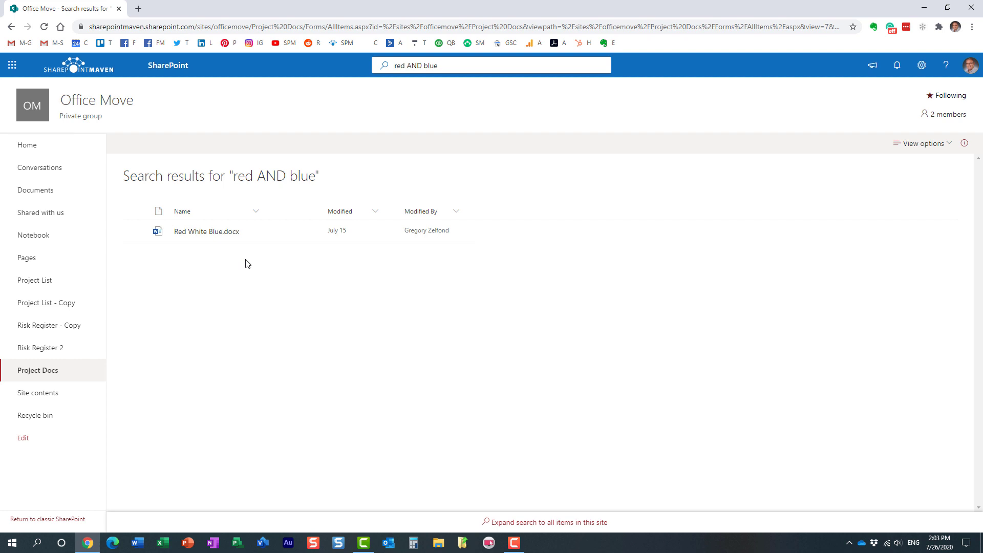
Go back to the full Project Docs library and search it for "red OR blue".
left_click(51, 371)
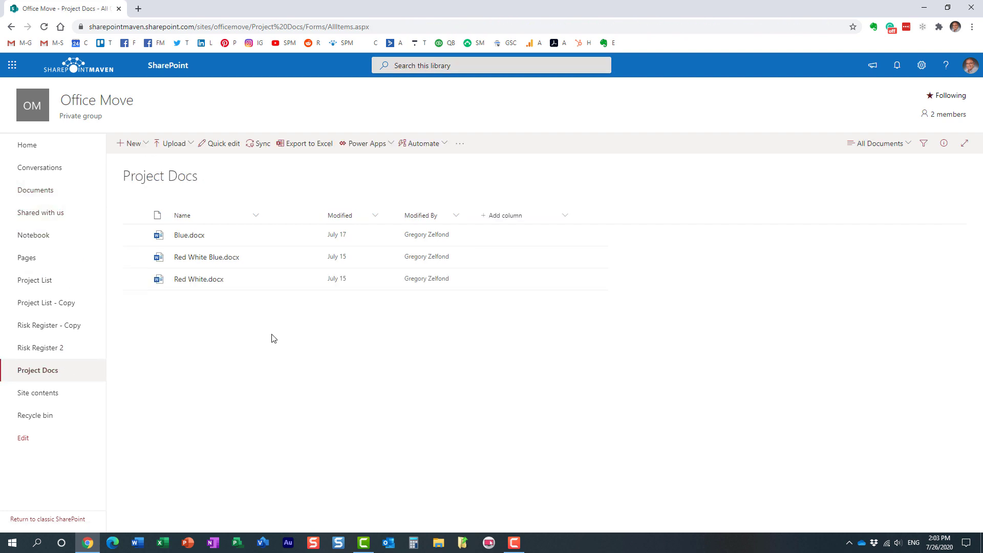
left_click(408, 65)
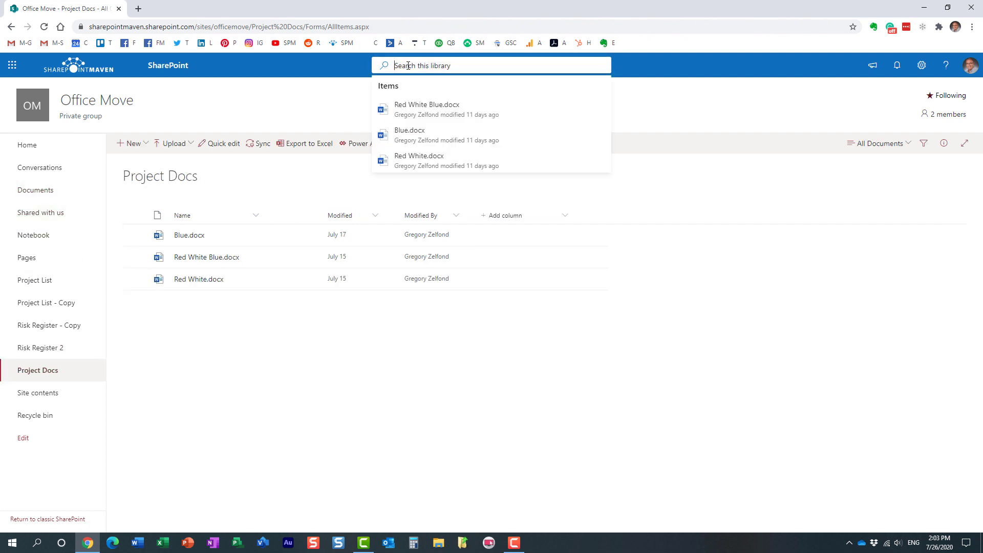
type("red OR")
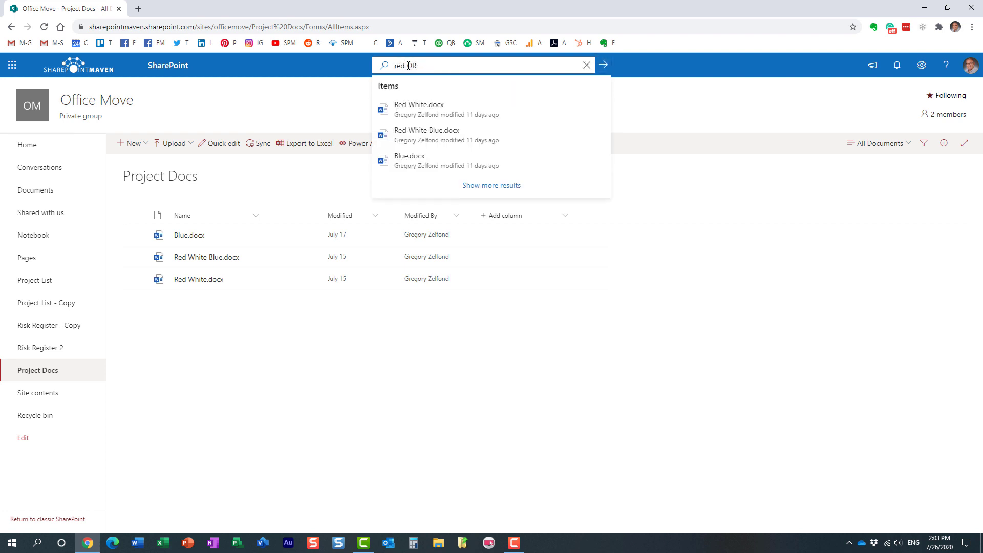
type(" blue")
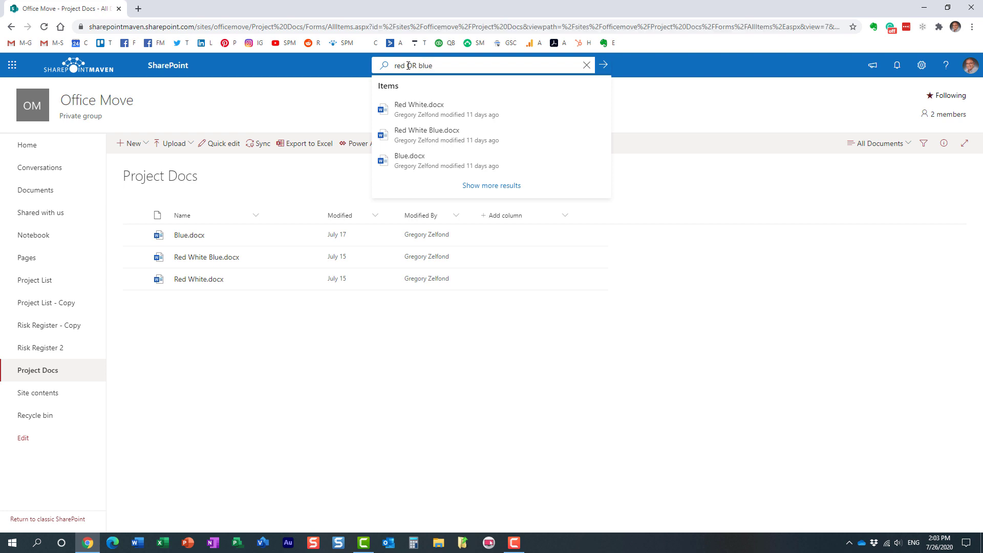
key("Return")
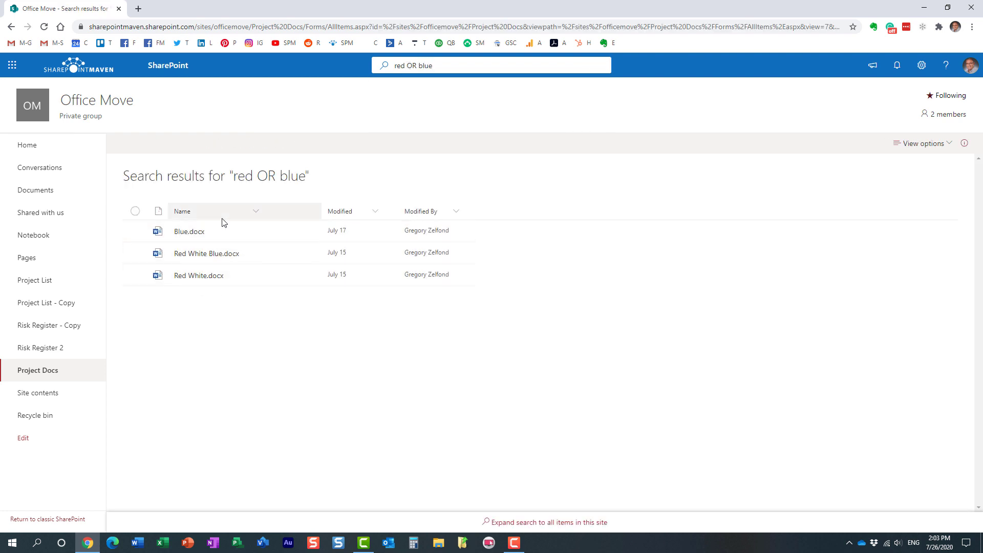
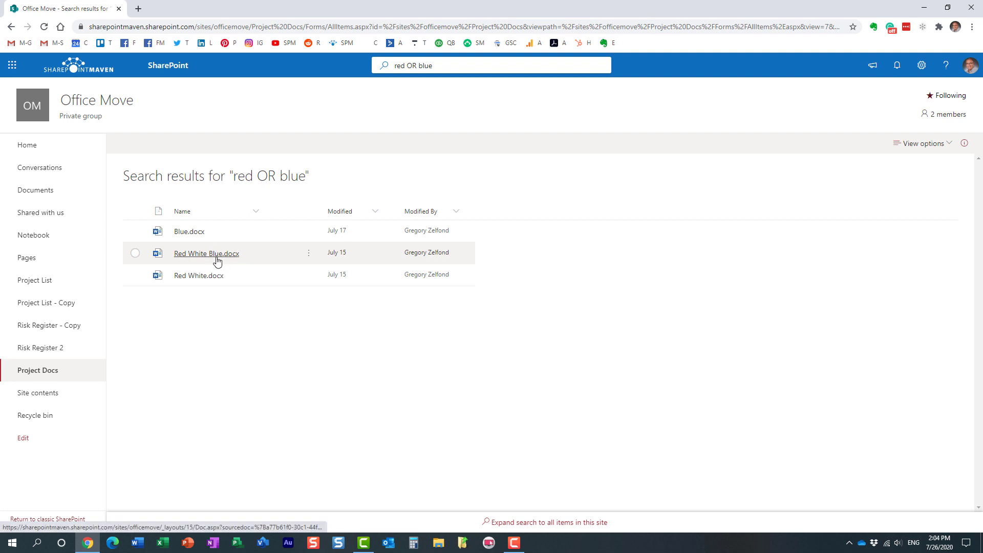
Reopen the full Project Docs library and search it for "red NOT blue" to exclude files mentioning blue.
left_click(46, 371)
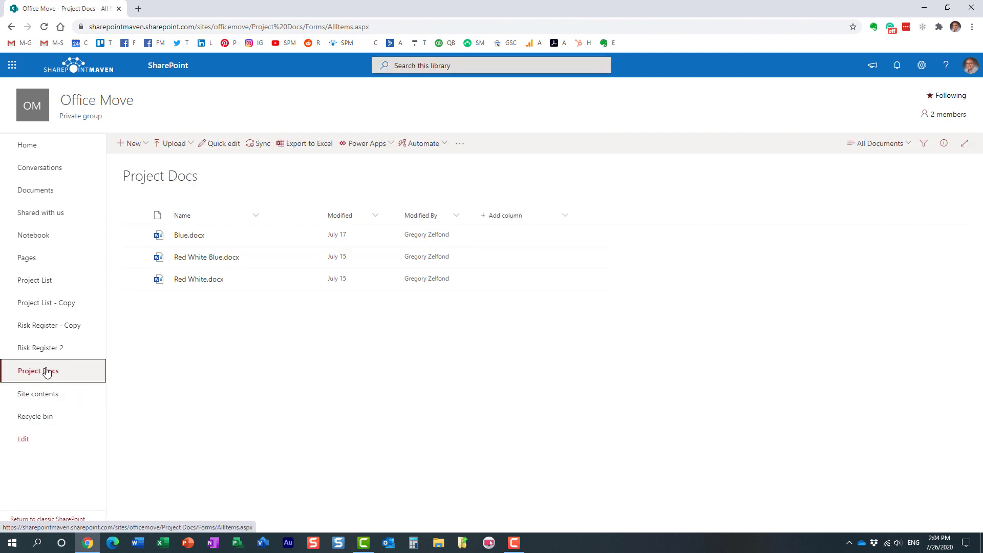
left_click(401, 68)
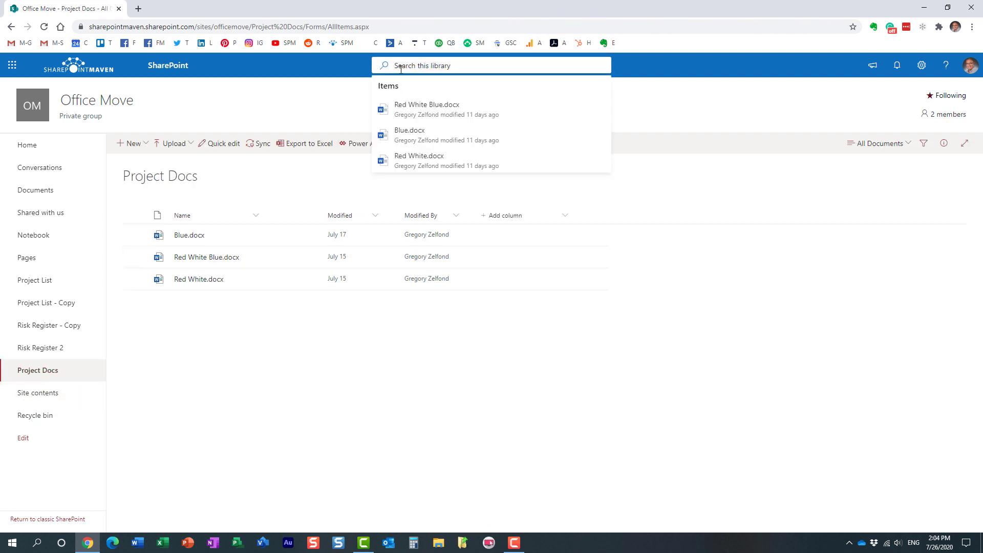
type("red N")
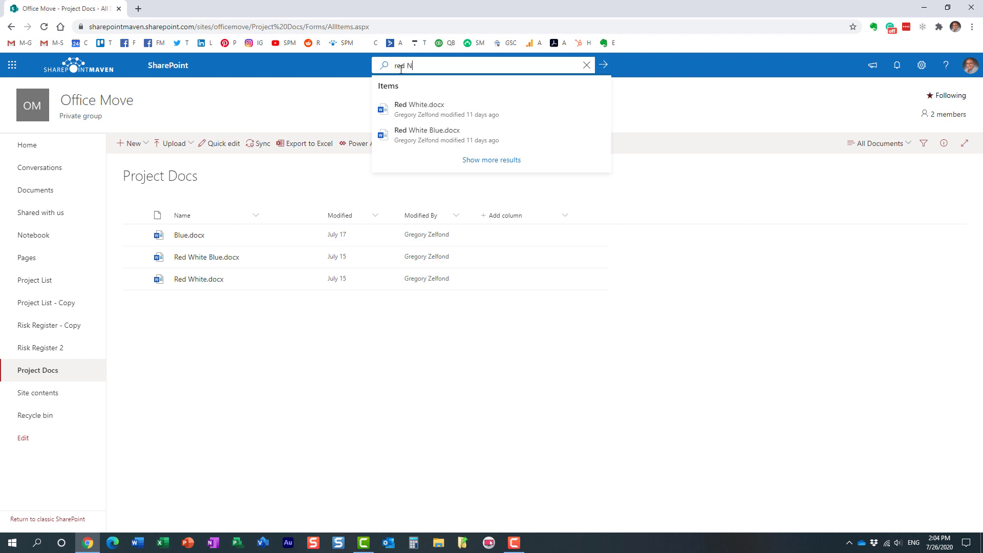
type("OT blue")
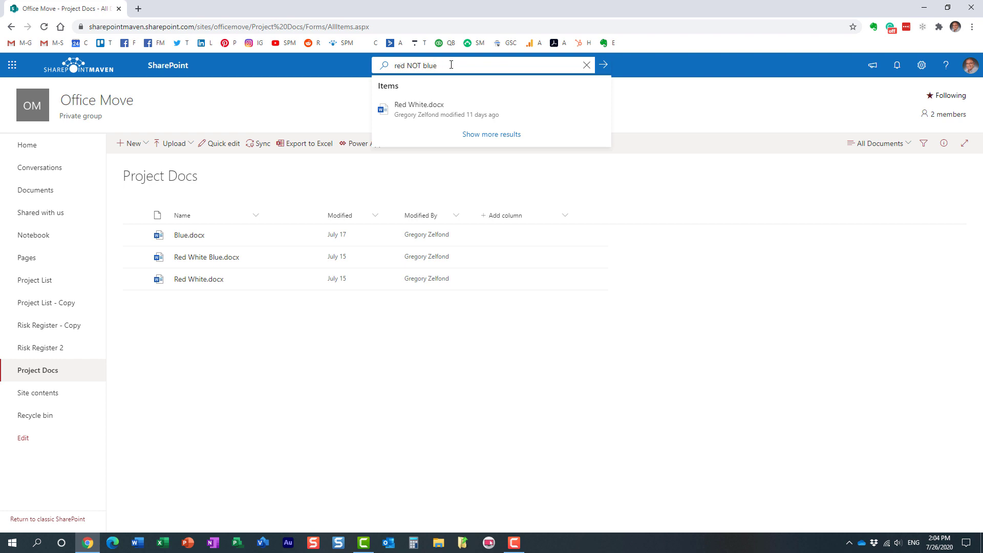
key("Return")
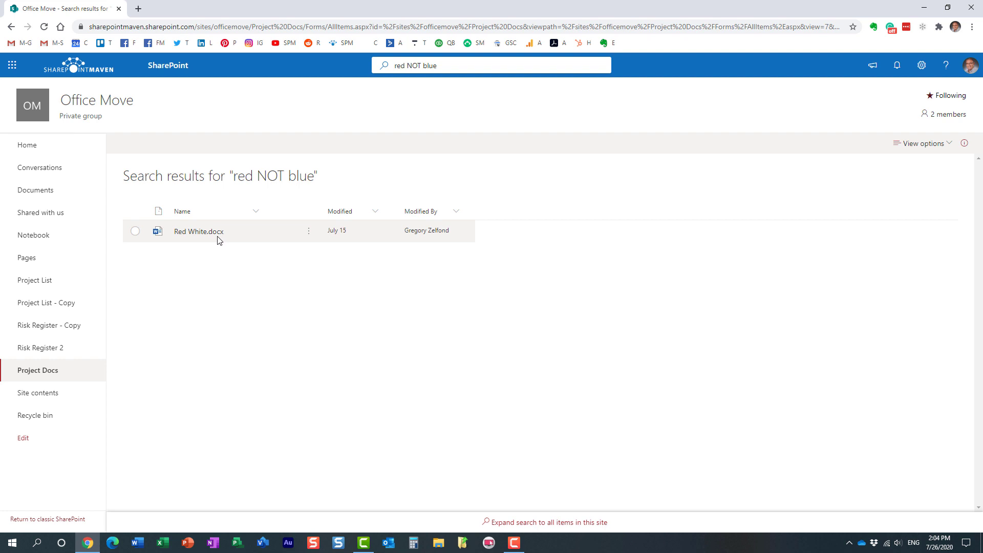
Return to the full Project Docs library and search it for the single keyword "blue".
left_click(47, 377)
mouse_move(202, 264)
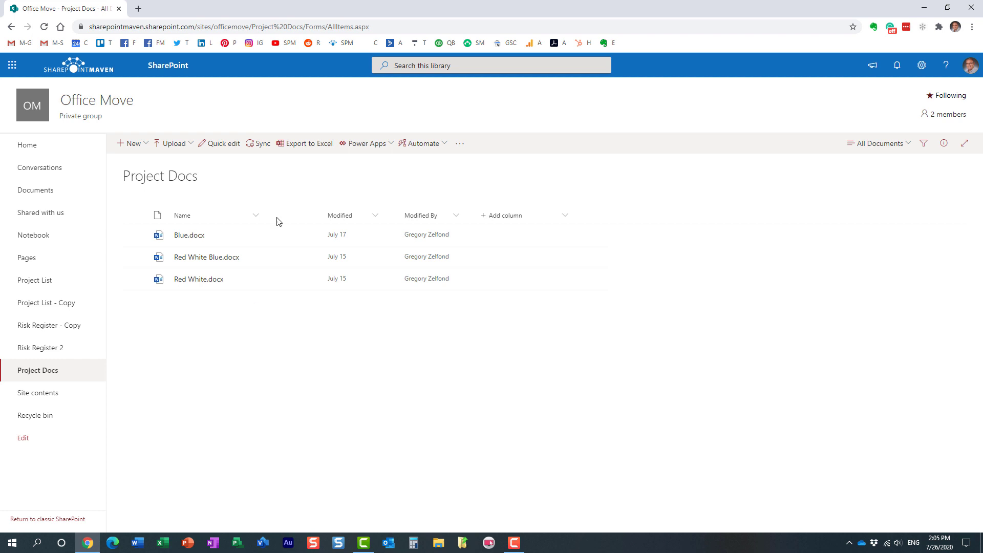
left_click(404, 67)
type("blue")
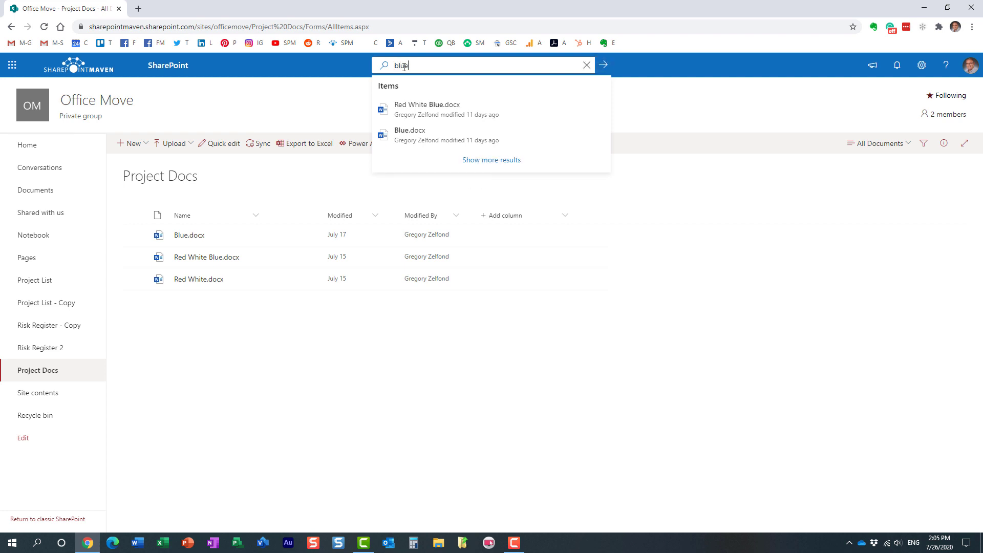
key("Return")
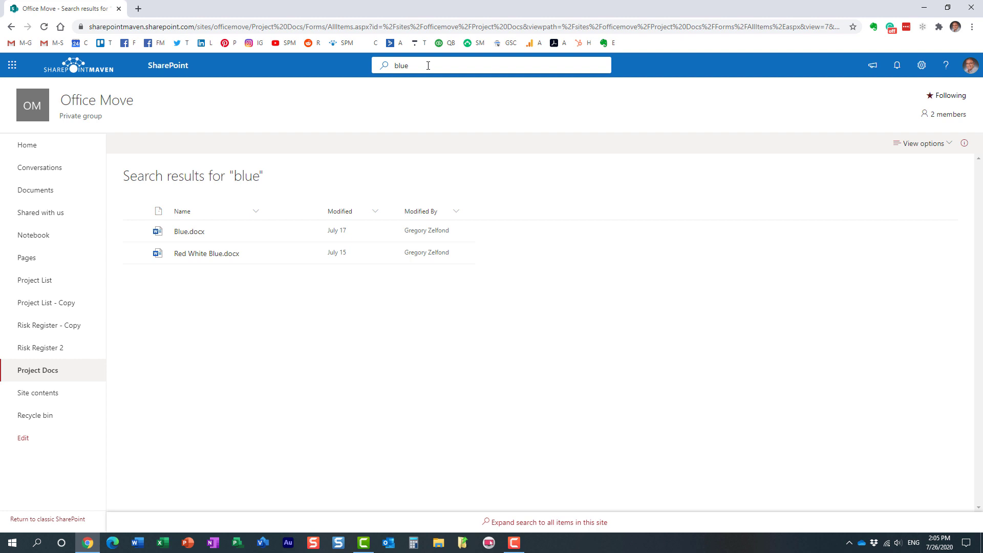
Leave the search results for the full Project Docs library and check the Blue.docx and Red White Blue.docx entries.
left_click(51, 373)
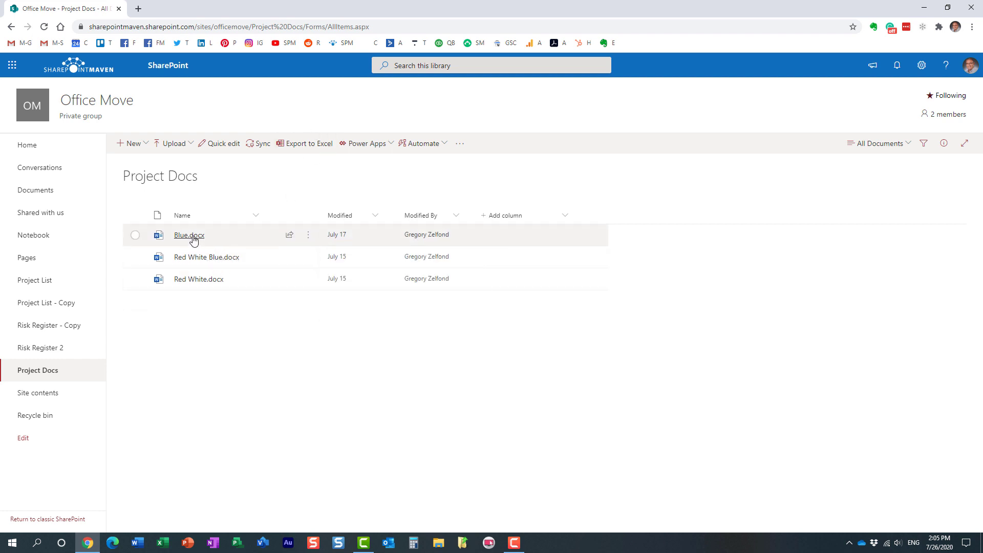
mouse_move(191, 238)
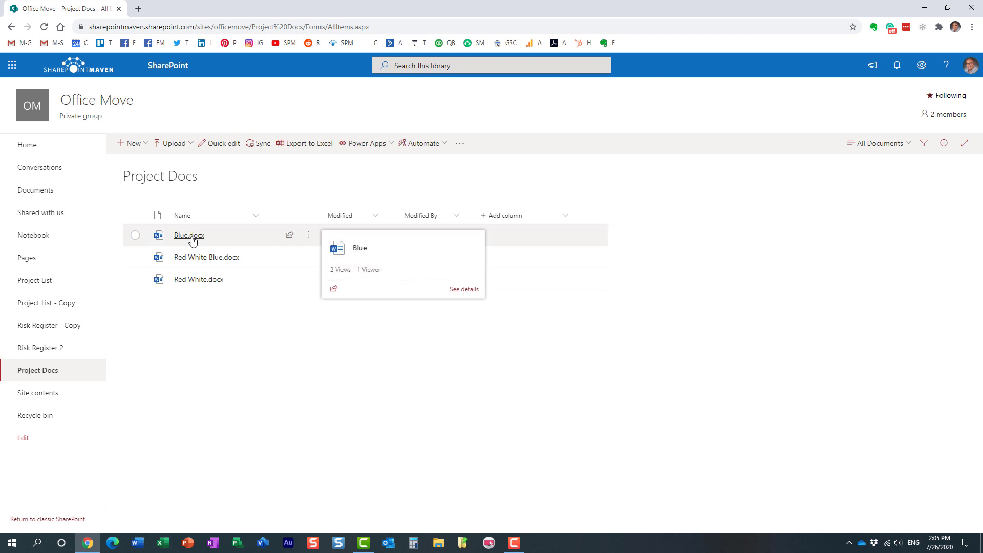
mouse_move(265, 259)
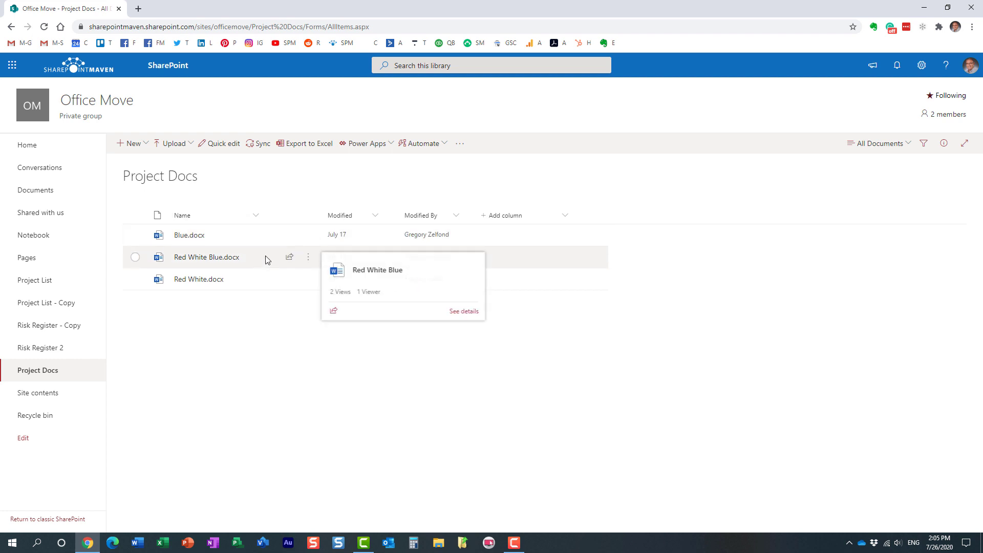